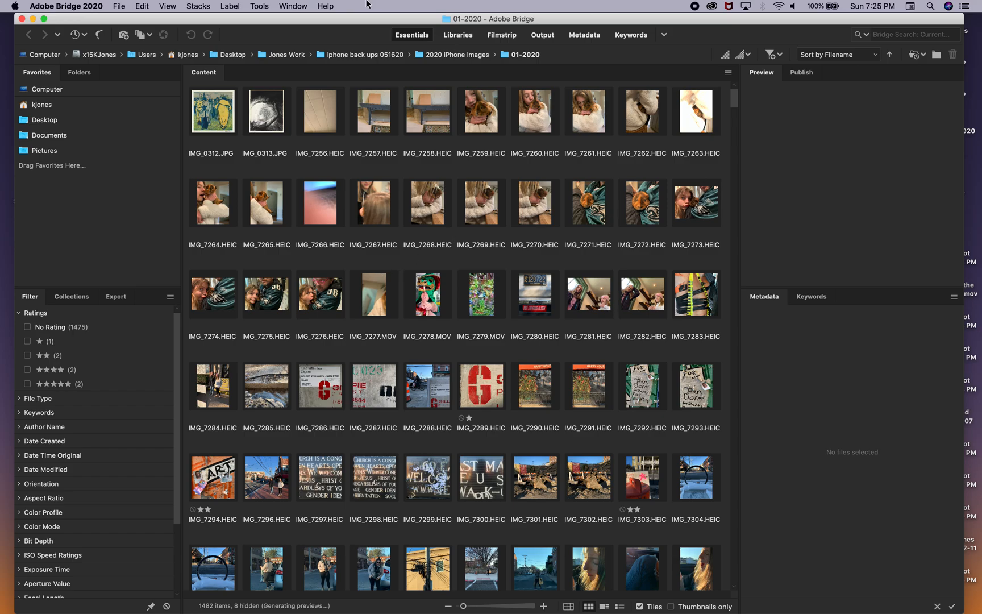
Step: Open a second browsing window for the 01-2020 folder and align it over the original window
{"action": "mouse_move", "coordinate": [298, 604]}
{"action": "left_click", "coordinate": [116, 5]}
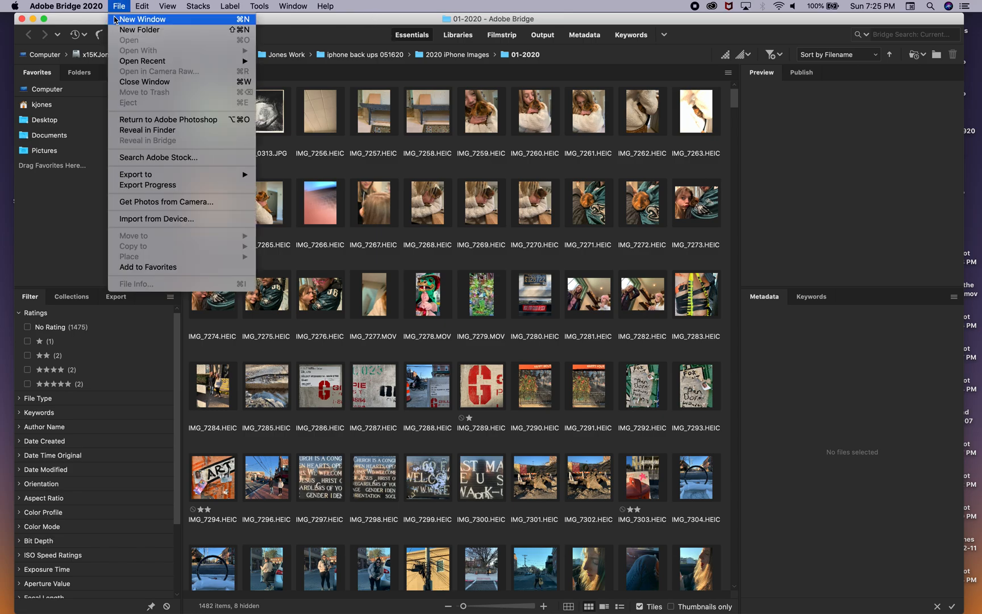
{"action": "left_click", "coordinate": [142, 19]}
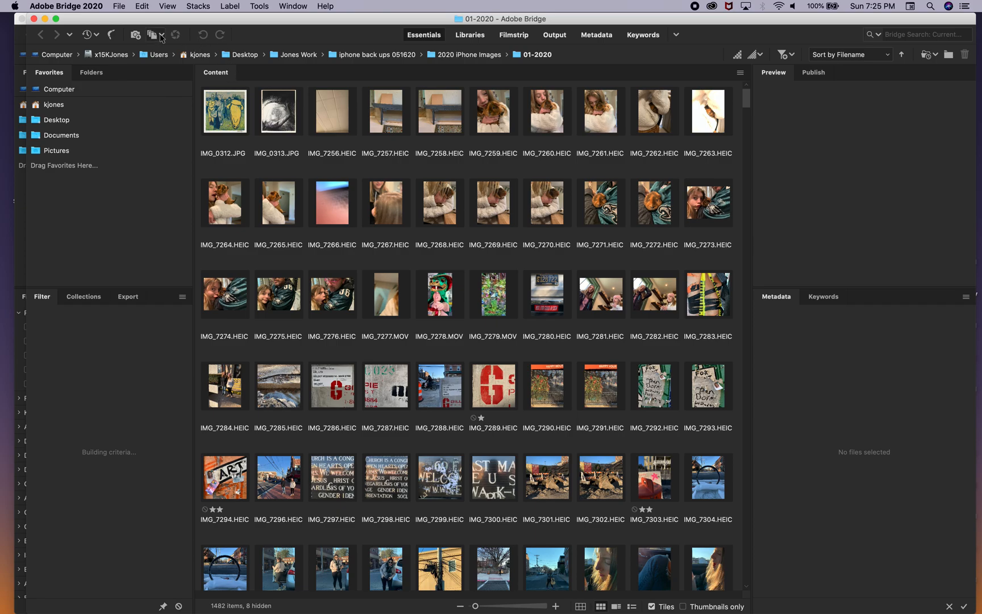
{"action": "mouse_move", "coordinate": [203, 19]}
{"action": "left_mouse_down"}
{"action": "mouse_move", "coordinate": [323, 246]}
{"action": "mouse_move", "coordinate": [266, 11]}
{"action": "mouse_move", "coordinate": [200, 6]}
{"action": "left_mouse_up"}
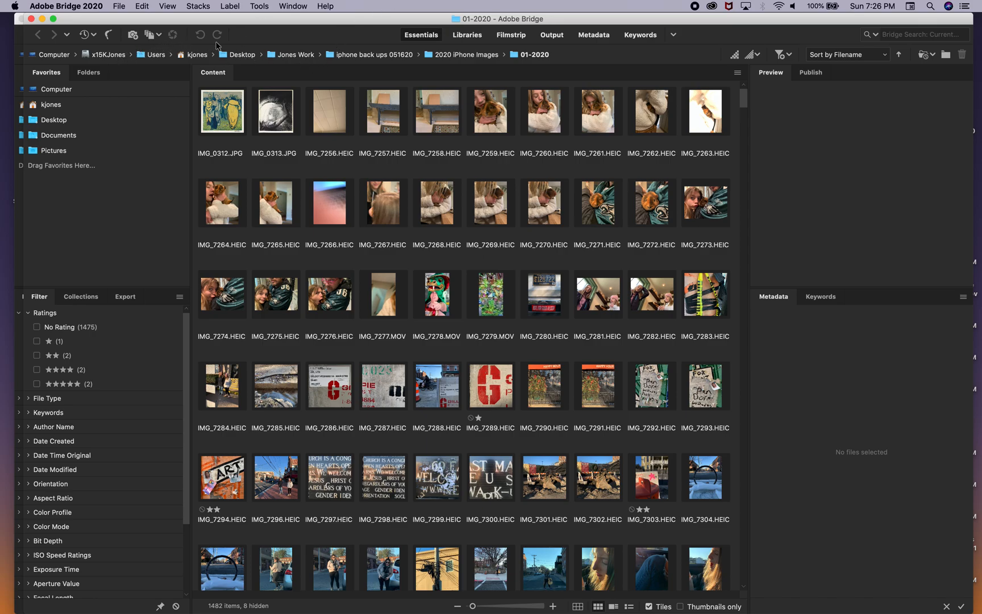
Step: Look through the image thumbnails of the 01-2020 folder
{"action": "left_click", "coordinate": [516, 54]}
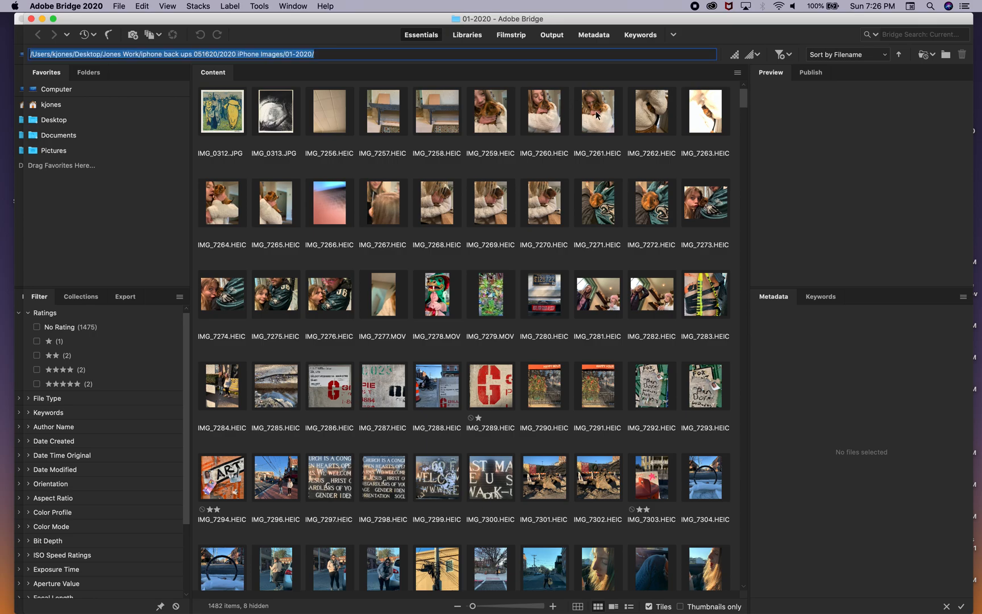
{"action": "scroll", "coordinate": [397, 142], "scroll_direction": "down", "scroll_amount": 10}
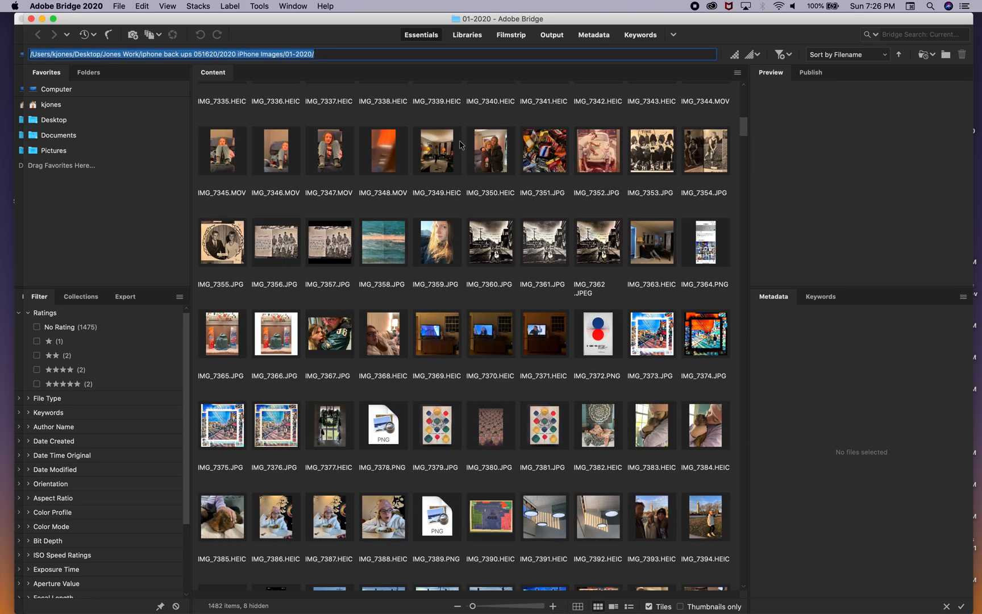
{"action": "scroll", "coordinate": [460, 143], "scroll_direction": "up", "scroll_amount": 10}
{"action": "scroll", "coordinate": [460, 144], "scroll_direction": "down", "scroll_amount": 20}
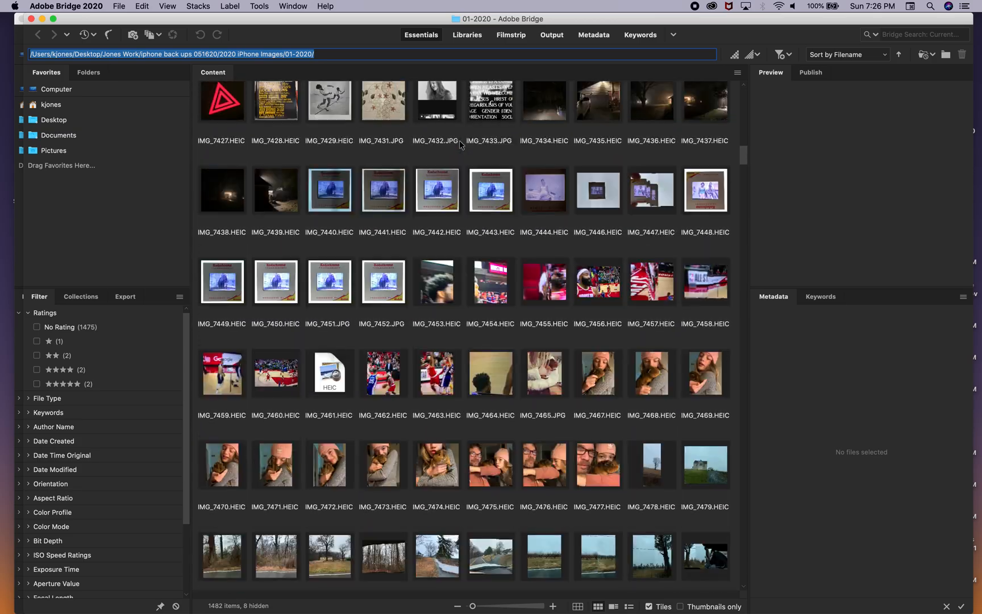
{"action": "scroll", "coordinate": [460, 144], "scroll_direction": "down", "scroll_amount": 8}
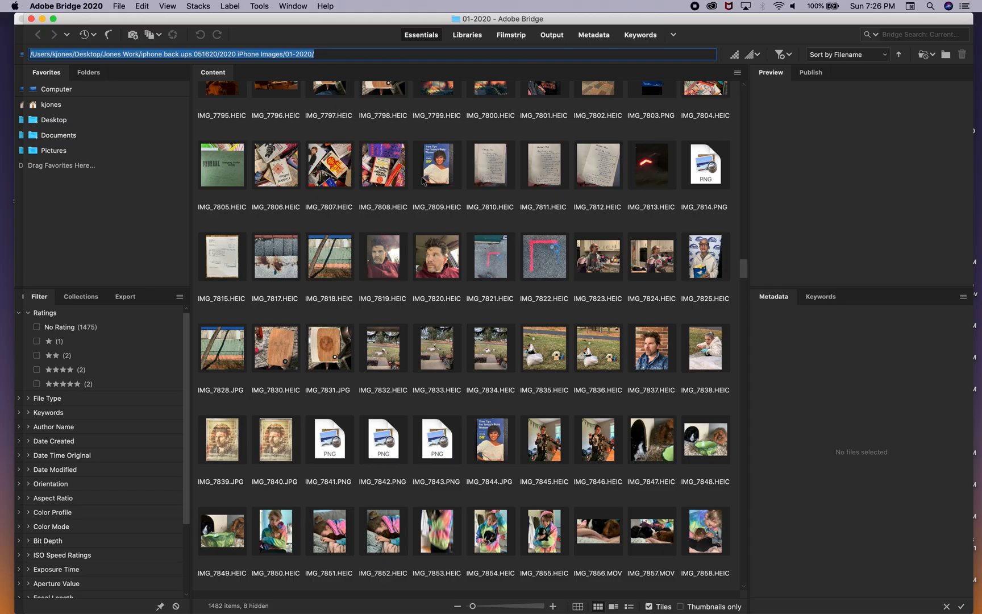
{"action": "scroll", "coordinate": [426, 185], "scroll_direction": "up", "scroll_amount": 20}
{"action": "scroll", "coordinate": [426, 183], "scroll_direction": "up", "scroll_amount": 20}
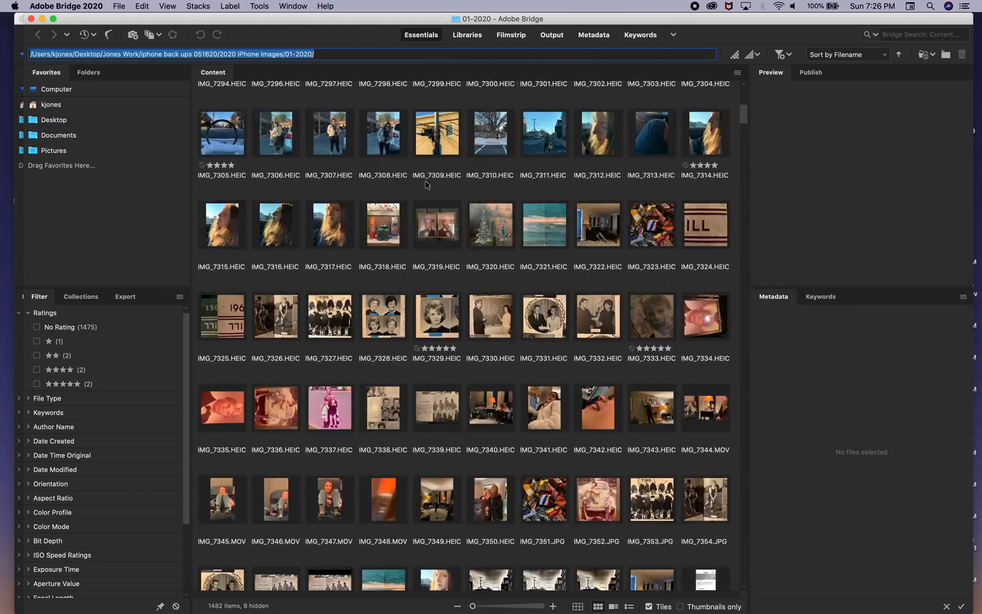
{"action": "scroll", "coordinate": [425, 183], "scroll_direction": "down", "scroll_amount": 20}
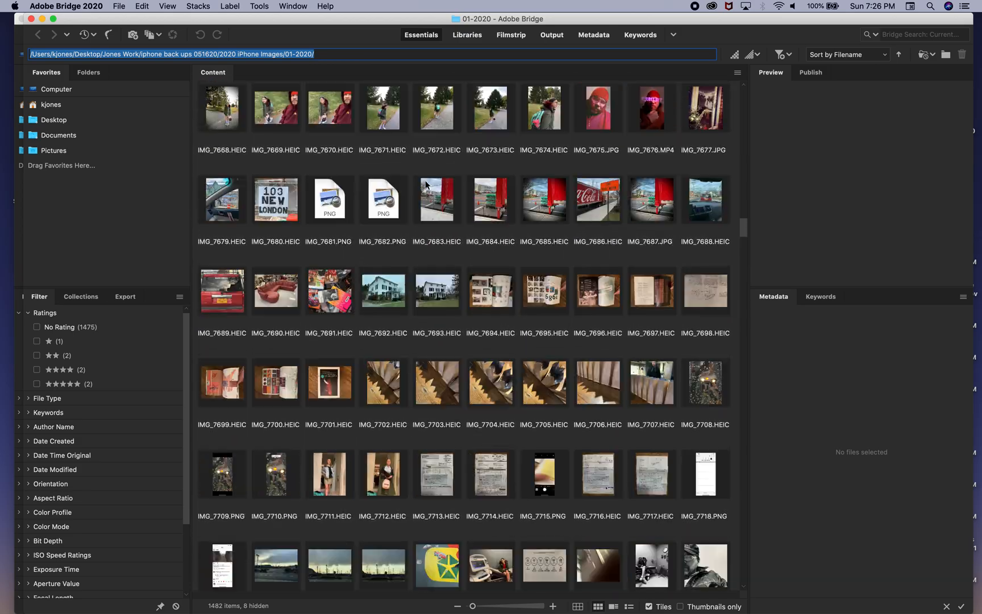
{"action": "scroll", "coordinate": [337, 279], "scroll_direction": "up", "scroll_amount": 15}
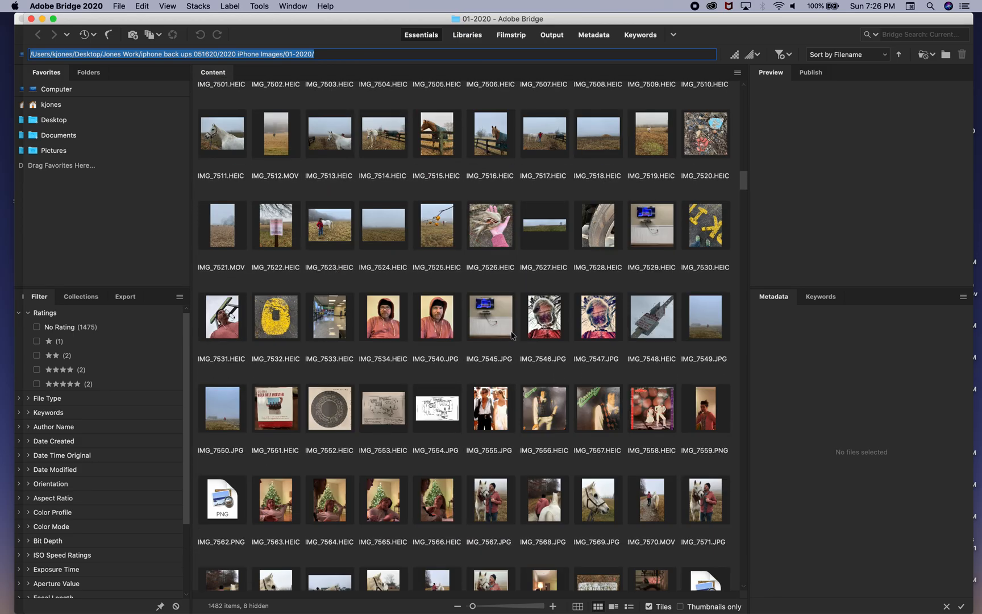
Step: Enlarge the preview of IMG_7546.JPG by shrinking the metadata area beneath it, and show the image's assigned keywords
{"action": "left_click", "coordinate": [544, 329]}
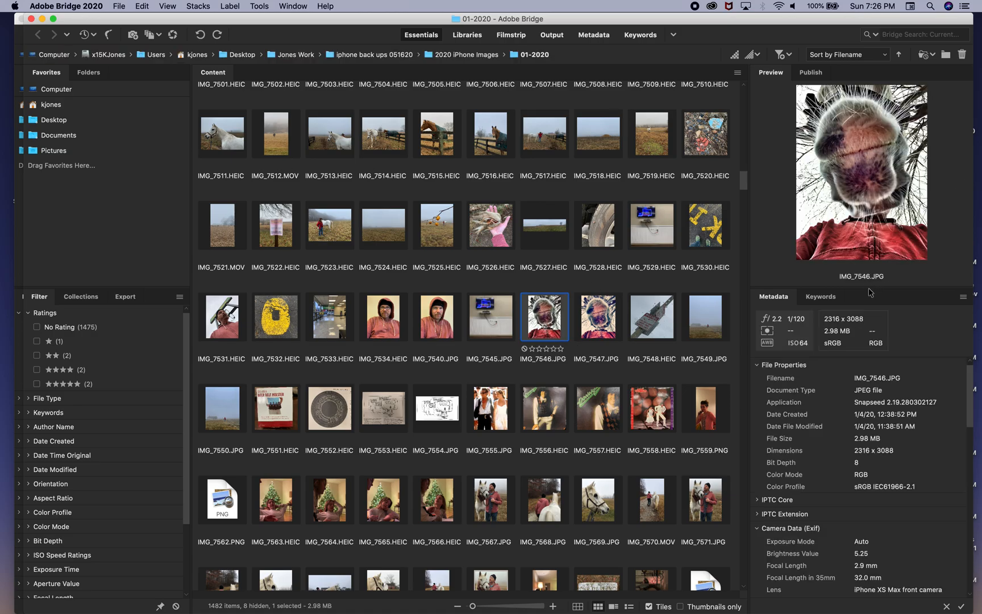
{"action": "left_click_drag", "start_coordinate": [868, 292], "coordinate": [880, 563]}
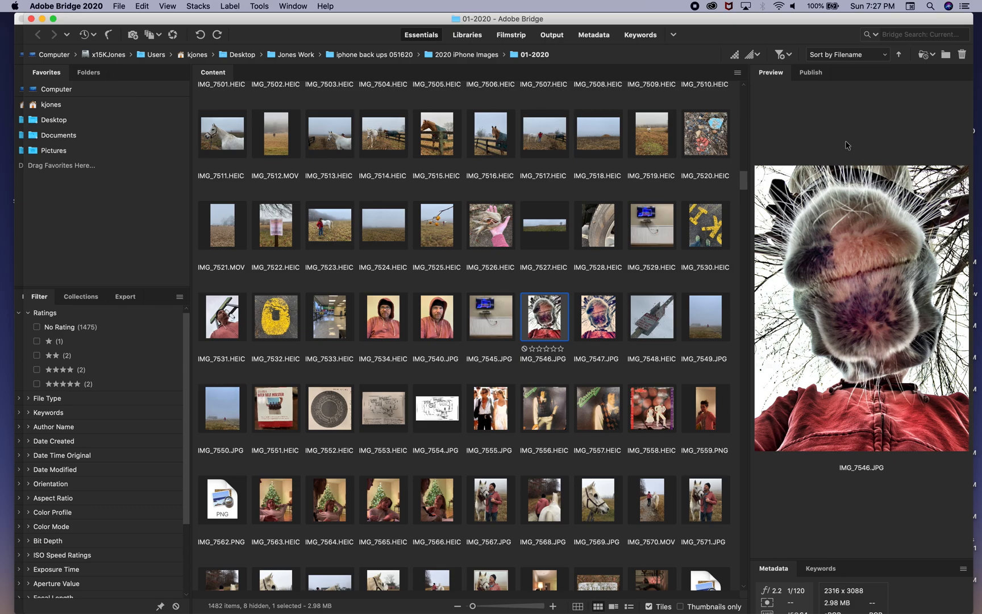
{"action": "left_click_drag", "start_coordinate": [802, 22], "coordinate": [788, 10]}
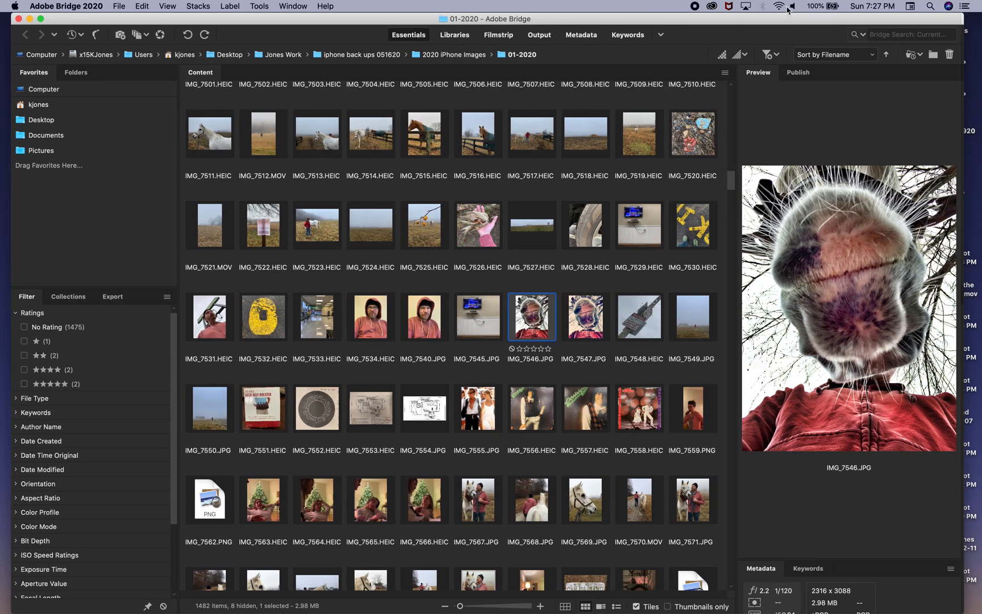
{"action": "left_click", "coordinate": [812, 570]}
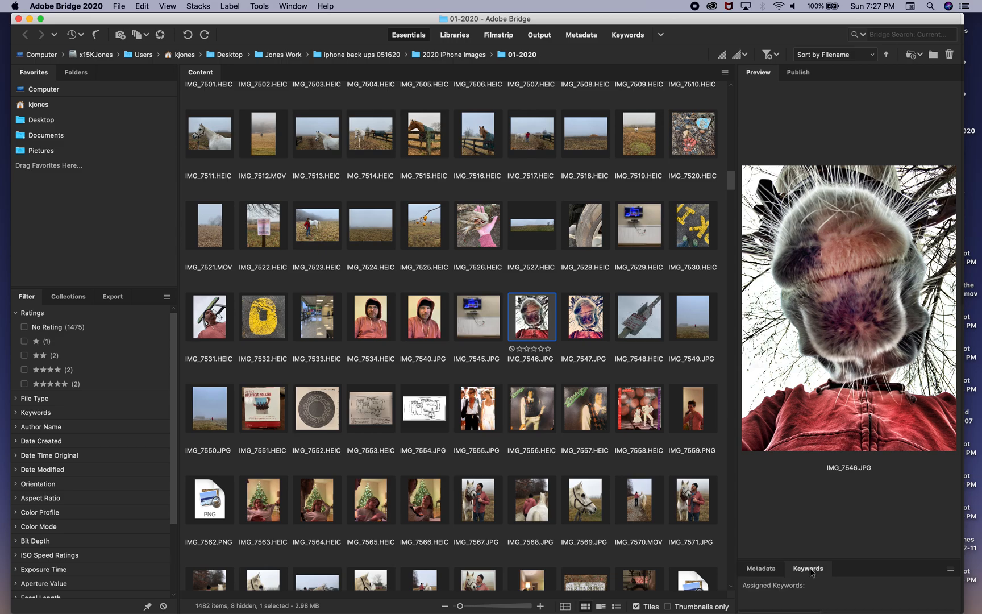
Step: Inspect details of IMG_7546.JPG at 100% with the loupe, from the whiskers to the red jacket, and close the loupe
{"action": "left_click", "coordinate": [746, 296]}
{"action": "left_click", "coordinate": [898, 275]}
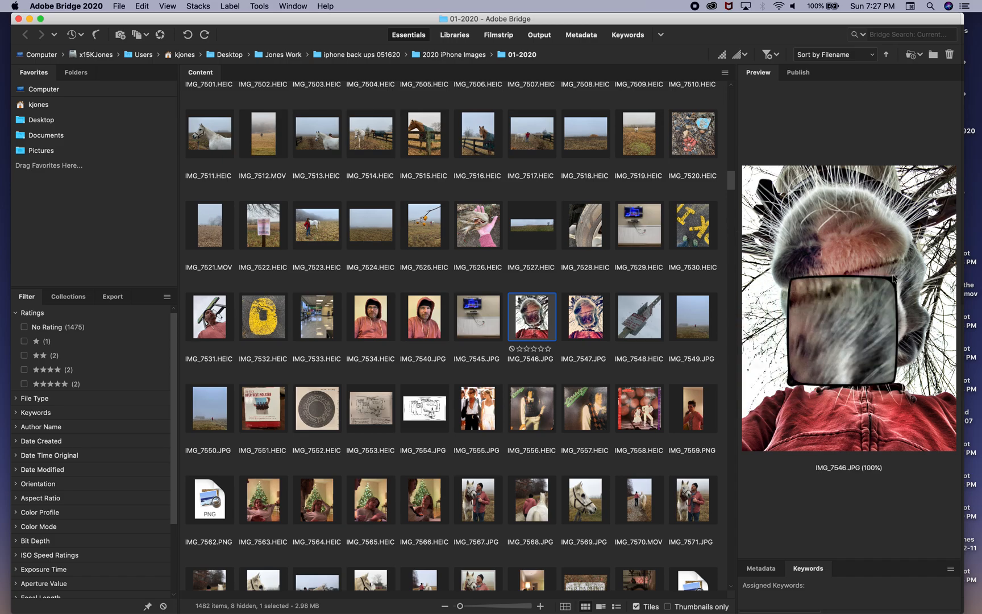
{"action": "left_click_drag", "start_coordinate": [836, 310], "coordinate": [859, 252]}
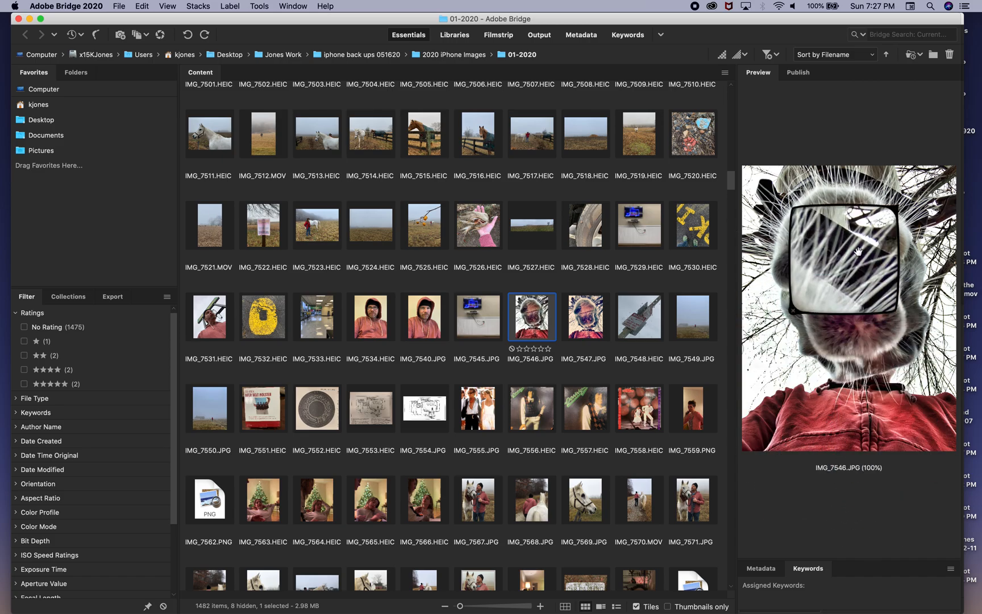
{"action": "left_click", "coordinate": [730, 330]}
{"action": "left_click_drag", "start_coordinate": [852, 256], "coordinate": [847, 394]}
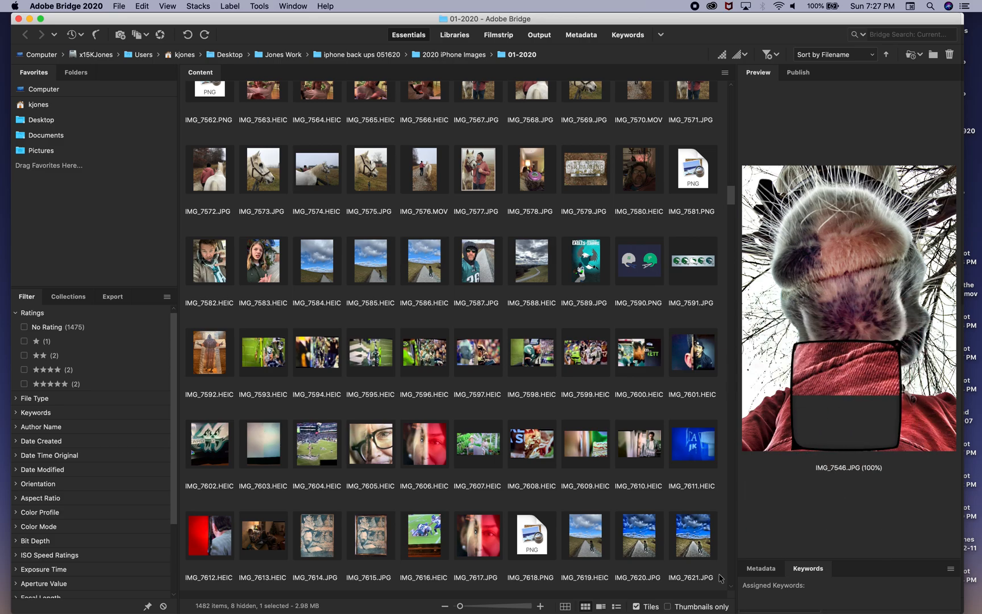
{"action": "left_click", "coordinate": [794, 447]}
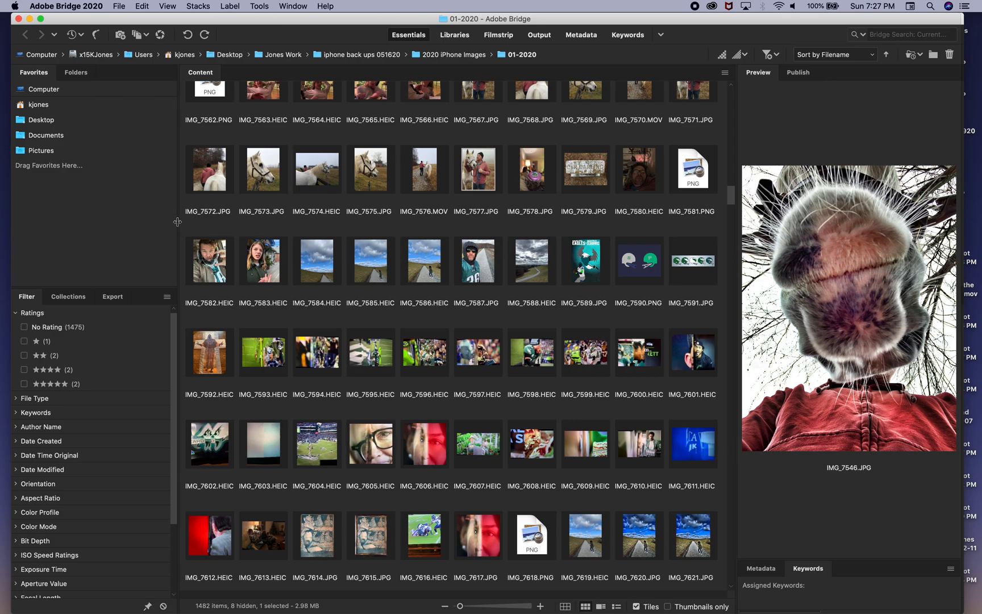
Step: Widen the column holding the favorites and filters slightly, and collapse the Ratings filter group
{"action": "left_click_drag", "start_coordinate": [182, 223], "coordinate": [183, 223]}
{"action": "left_click_drag", "start_coordinate": [359, 224], "coordinate": [380, 248]}
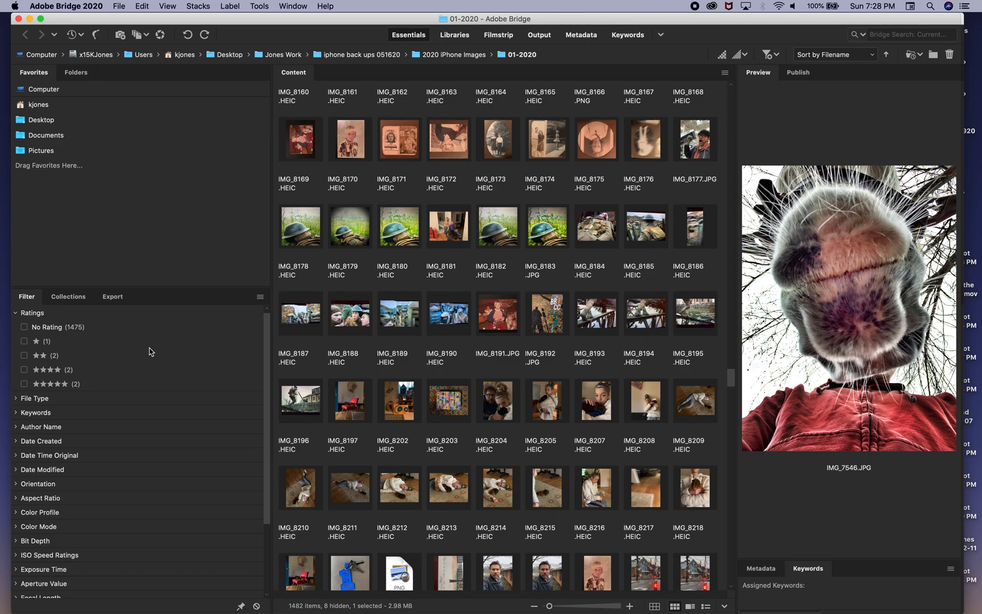
{"action": "scroll", "coordinate": [463, 287], "scroll_direction": "up", "scroll_amount": 20}
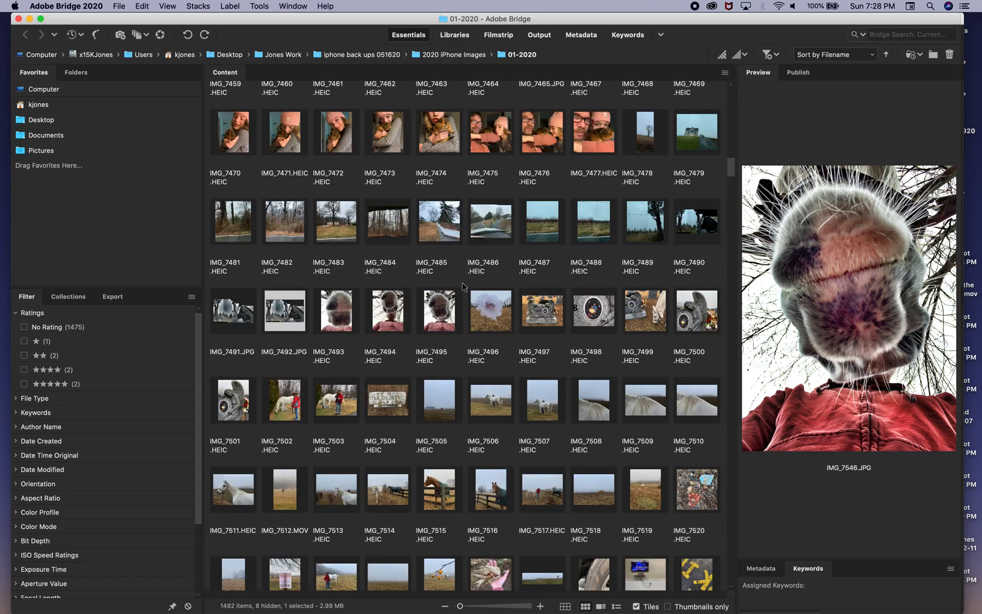
{"action": "scroll", "coordinate": [463, 287], "scroll_direction": "up", "scroll_amount": 3}
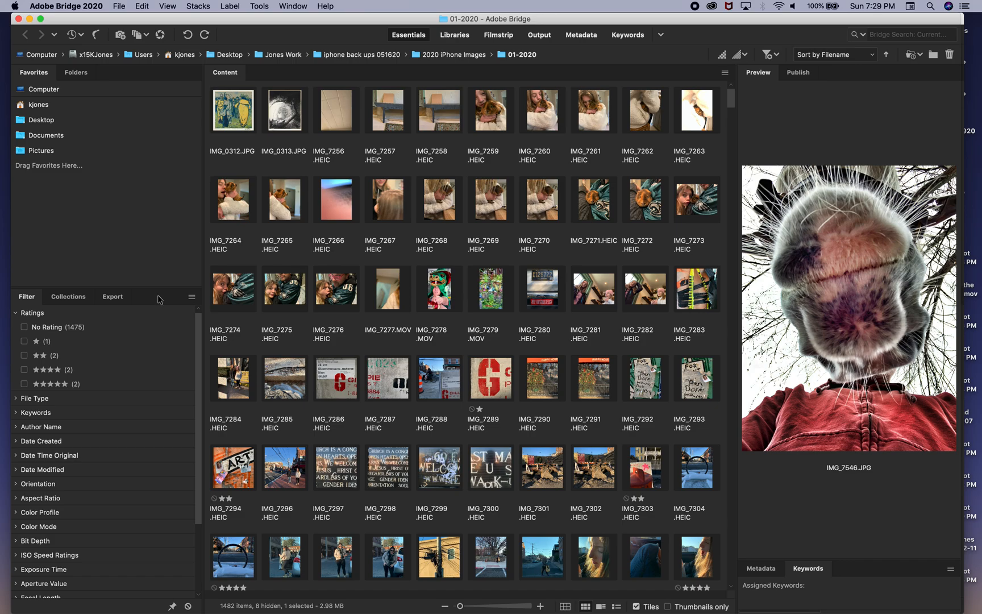
{"action": "left_click", "coordinate": [16, 314]}
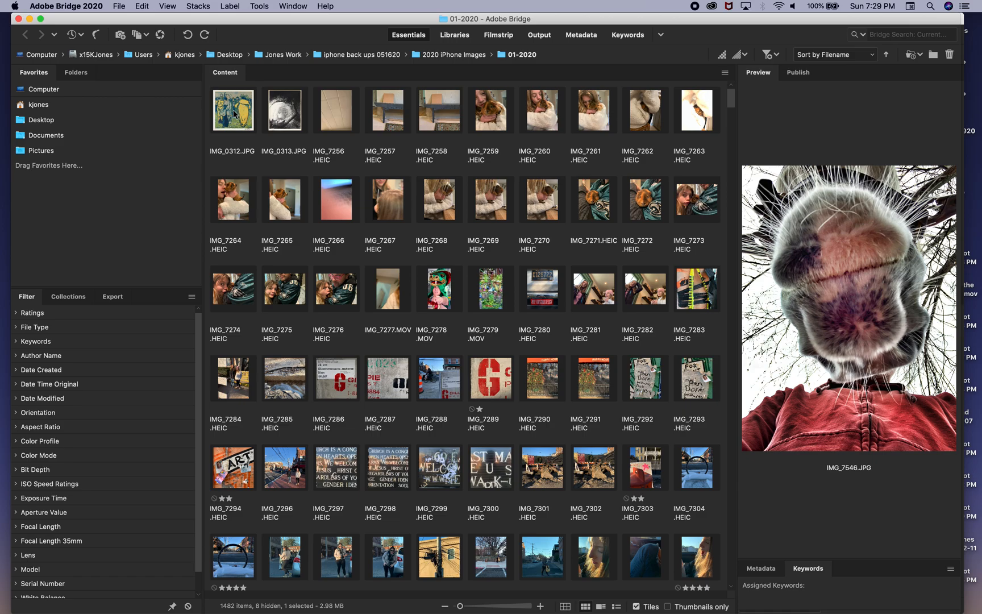
Step: Preview the folder's images one after another from IMG_0313.JPG to IMG_7289.HEIC
{"action": "left_click", "coordinate": [286, 115]}
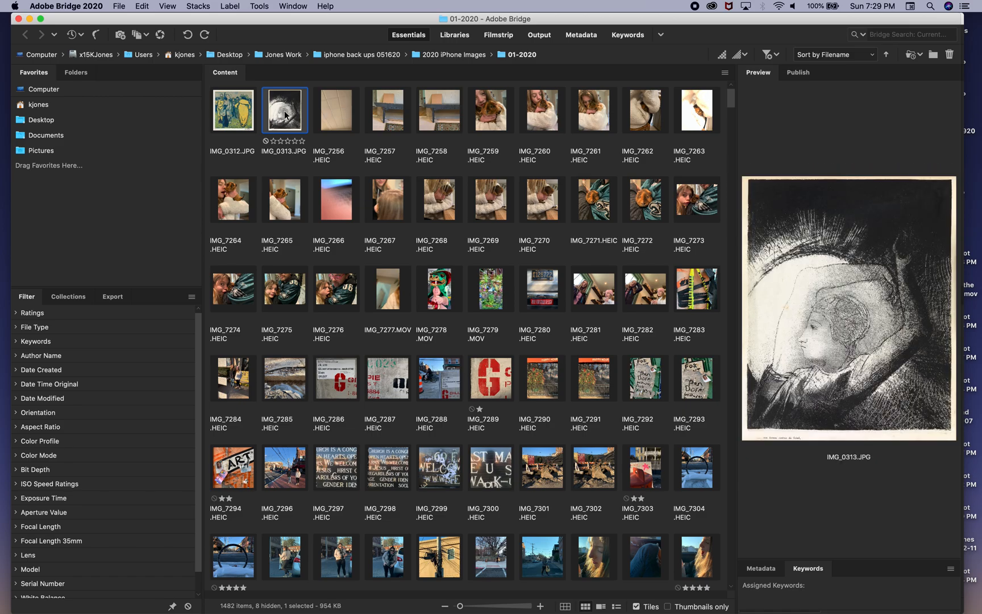
{"action": "key", "text": "Right"}
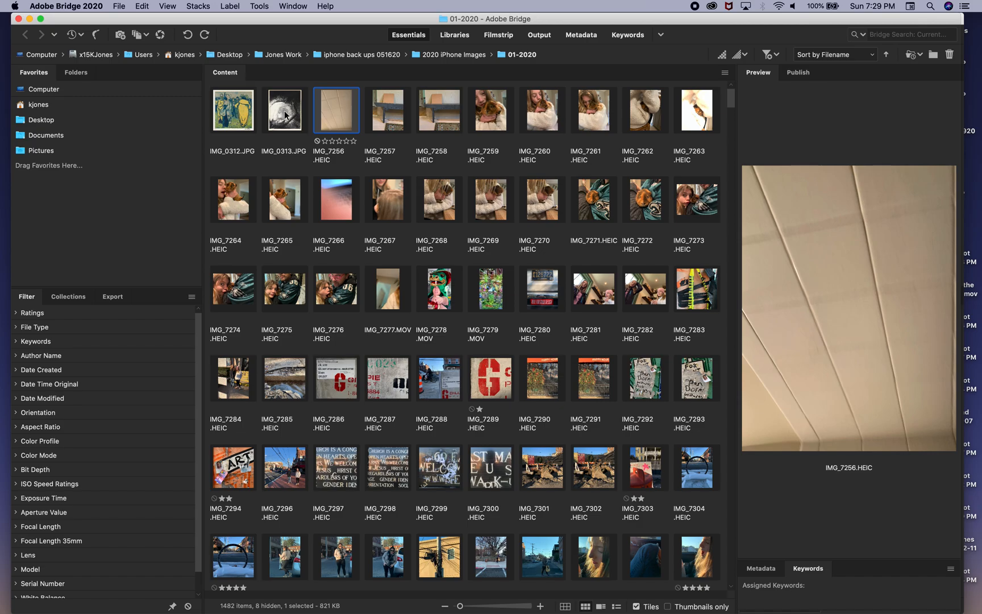
{"action": "key", "text": "Right"}
{"action": "key", "text": "Right"}
{"action": "key", "text": "Right"}
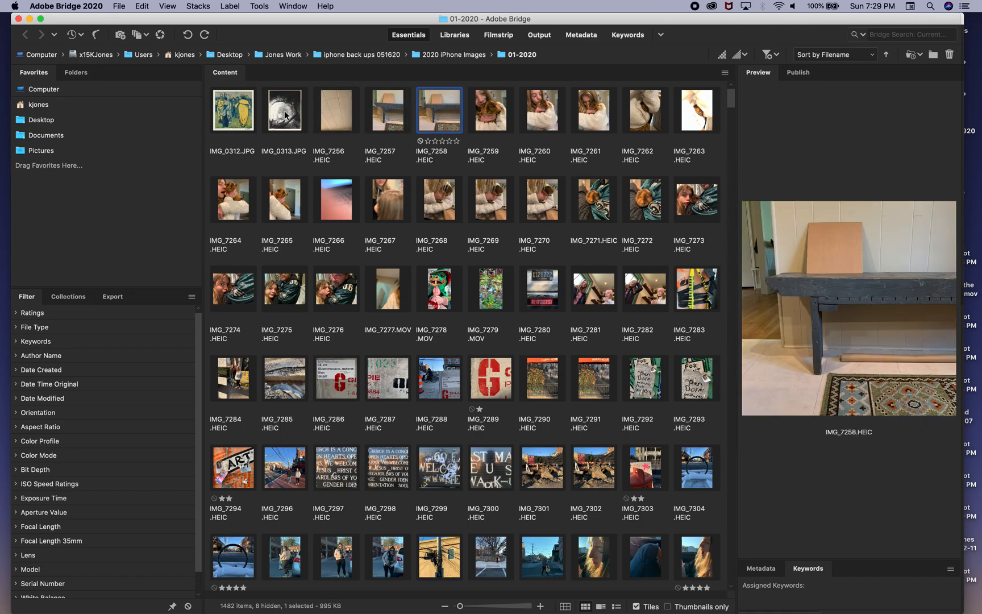
{"action": "key", "text": "Right"}
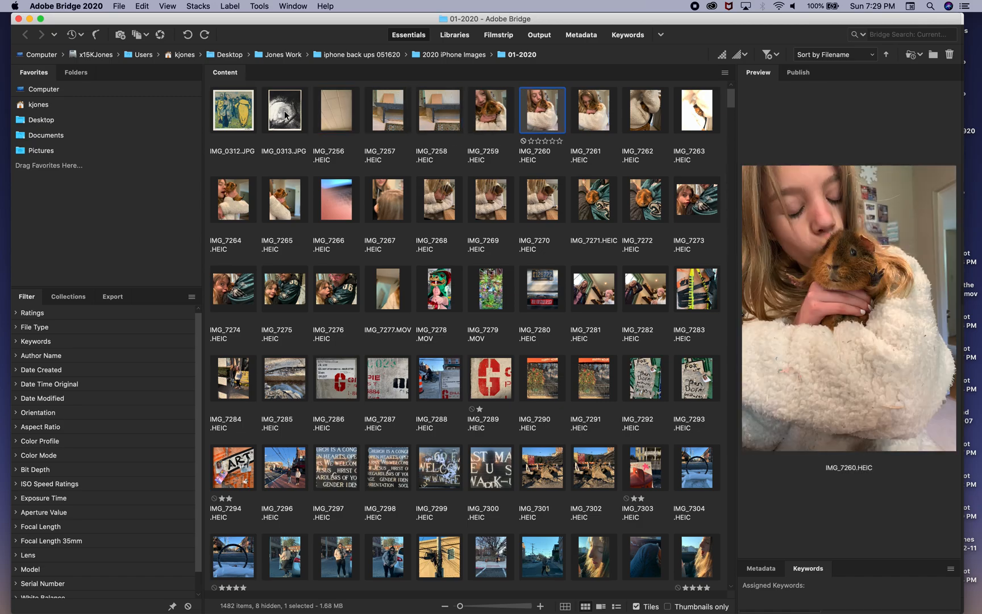
{"action": "key", "text": "Right"}
{"action": "key", "text": "Right"}
{"action": "key", "text": "Right"}
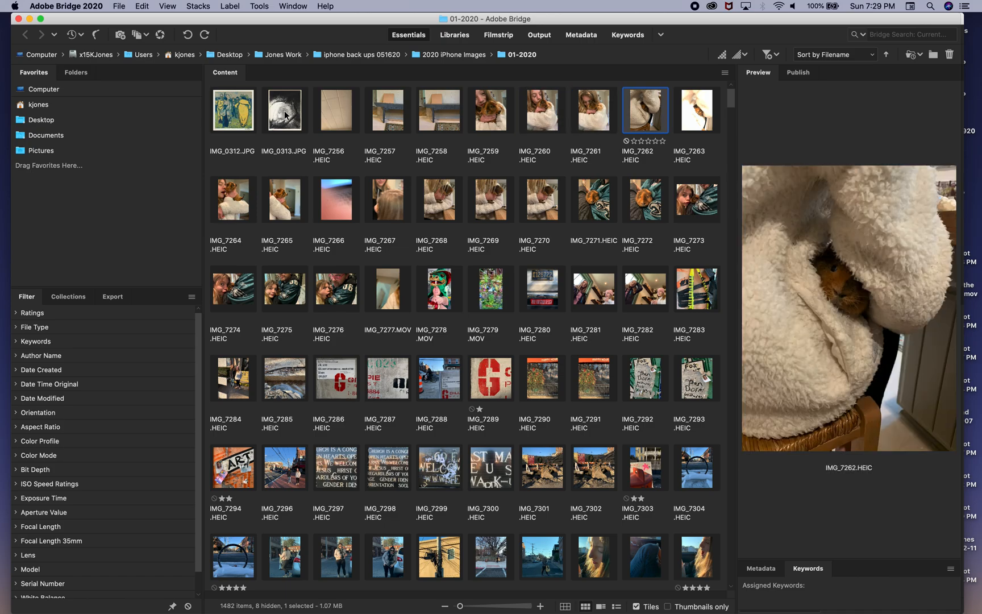
{"action": "key", "text": "Right"}
{"action": "key", "text": "Right"}
{"action": "key", "text": "Right"}
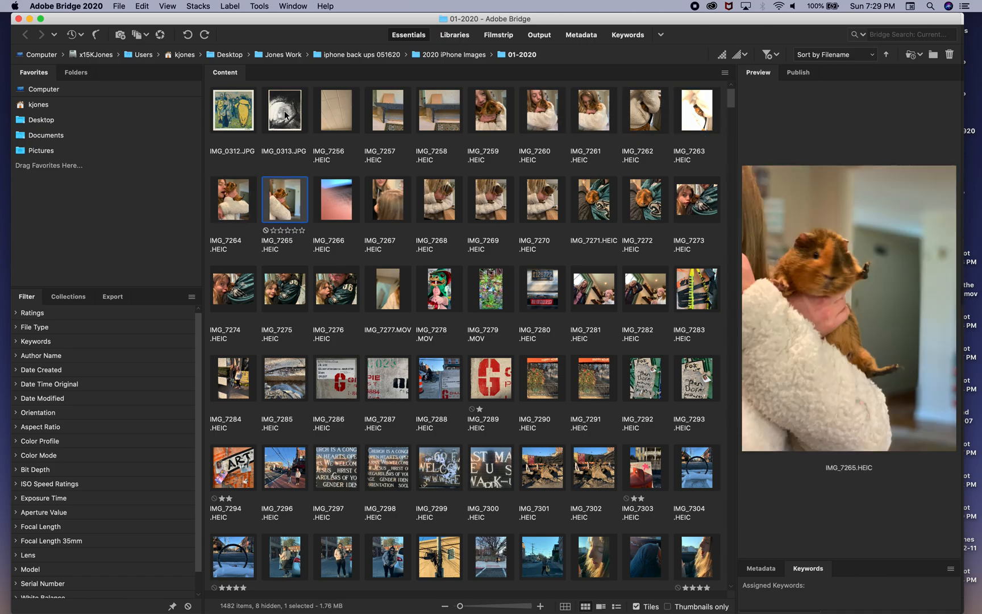
{"action": "key", "text": "Right"}
{"action": "key", "text": "Right"}
{"action": "key", "text": "Right"}
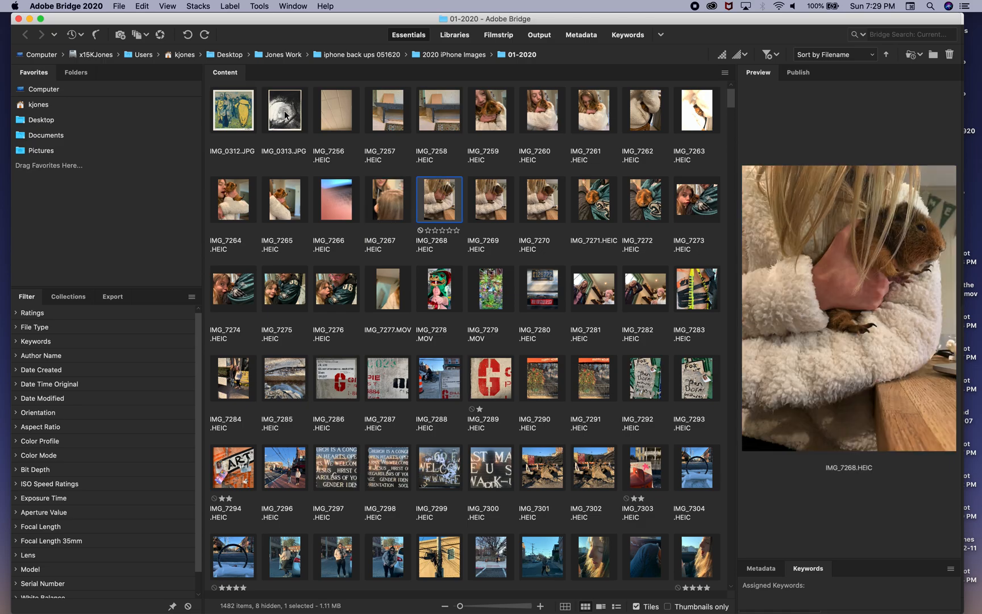
{"action": "key", "text": "Right"}
{"action": "key", "text": "Right"}
{"action": "key", "text": "Right"}
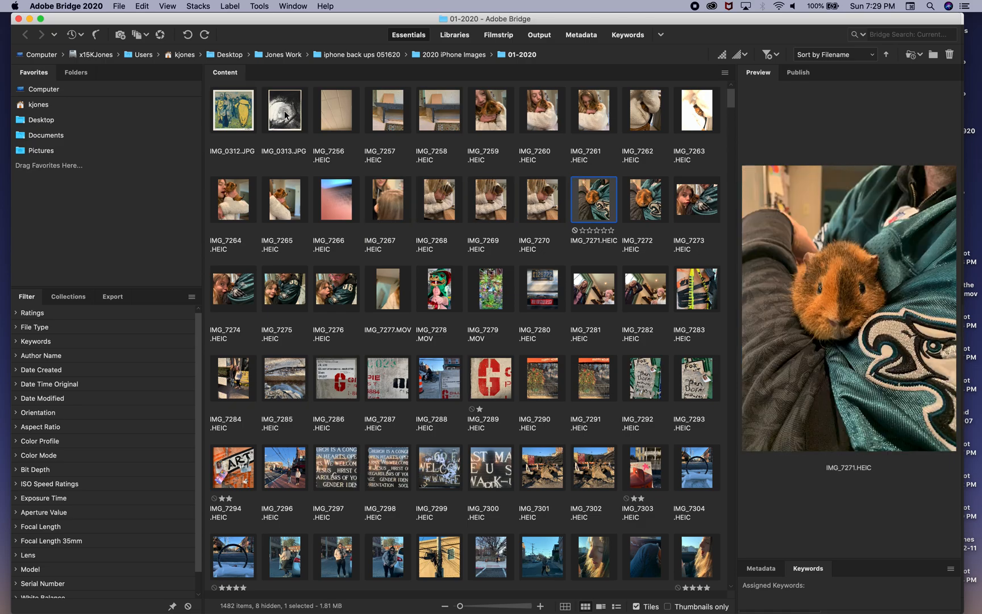
{"action": "key", "text": "Right"}
{"action": "key", "text": "Right"}
{"action": "key", "text": "Right"}
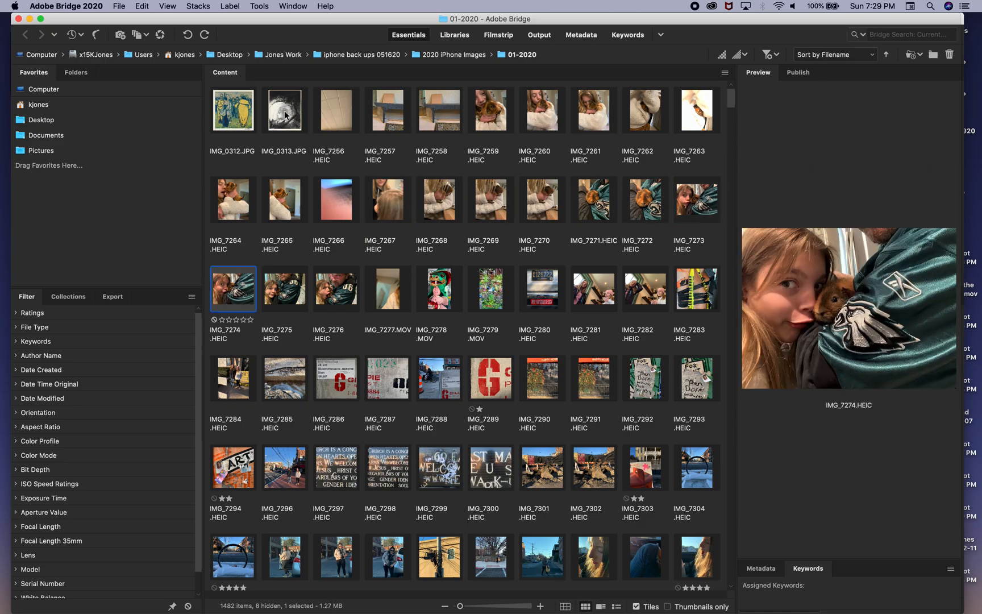
{"action": "key", "text": "Right"}
{"action": "key", "text": "Right"}
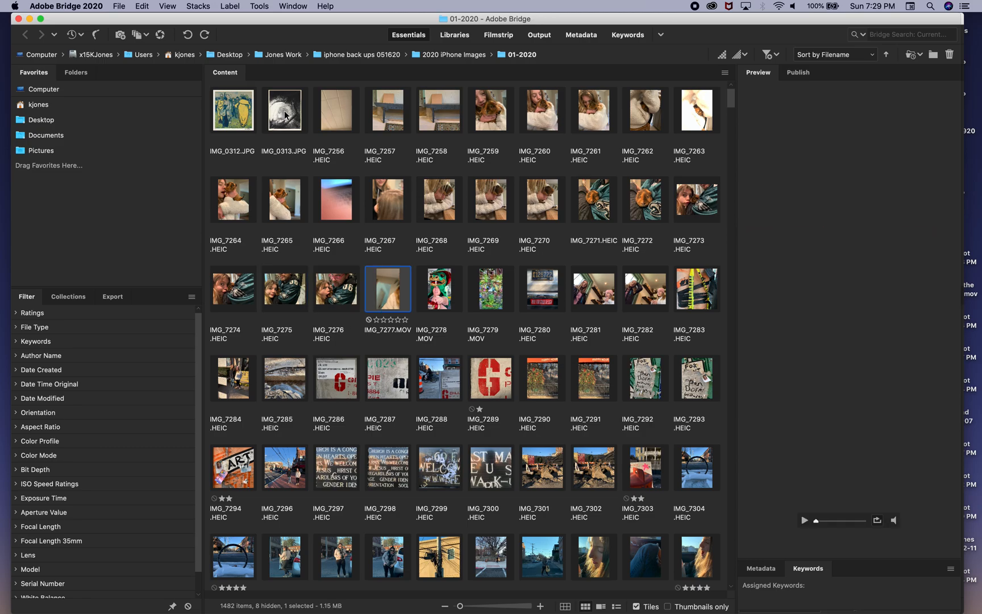
{"action": "key", "text": "Right"}
{"action": "key", "text": "Right"}
{"action": "key", "text": "Right"}
{"action": "key", "text": "Right"}
{"action": "key", "text": "Right"}
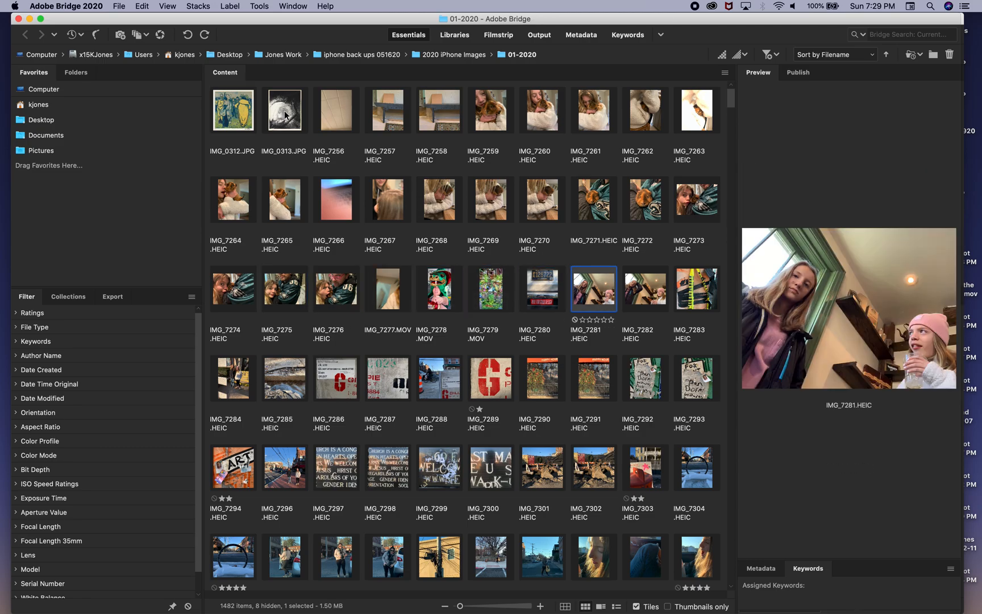
{"action": "key", "text": "Right"}
{"action": "key", "text": "Right"}
{"action": "key", "text": "Right"}
{"action": "key", "text": "Right"}
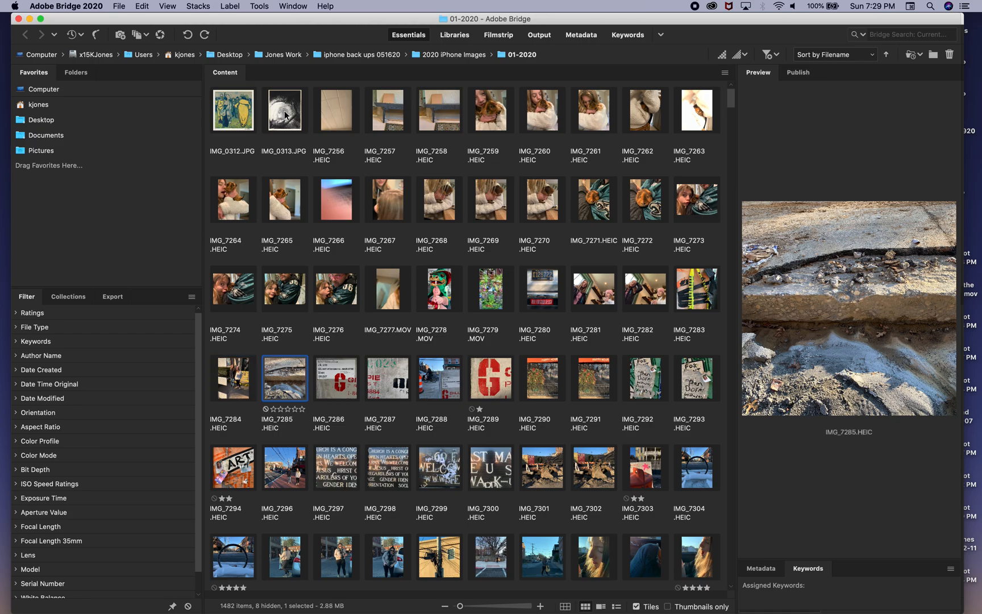
{"action": "key", "text": "Right"}
{"action": "key", "text": "Right"}
{"action": "key", "text": "Right"}
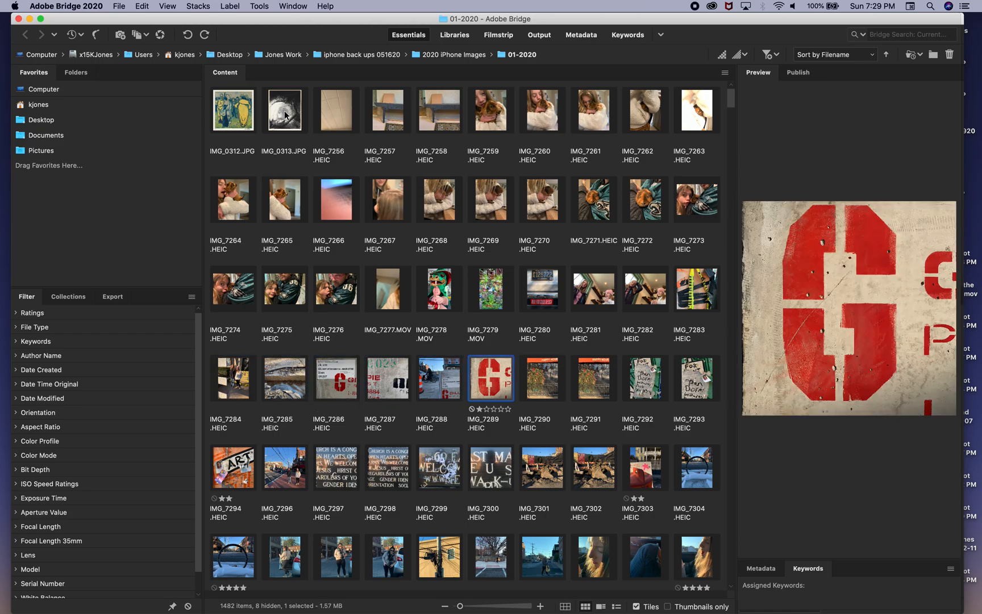
Step: Preview the images one after another from IMG_7289.HEIC to IMG_7296.HEIC, and go back to IMG_7294.HEIC
{"action": "key", "text": "Right"}
{"action": "key", "text": "Right"}
{"action": "key", "text": "Right"}
{"action": "key", "text": "Right"}
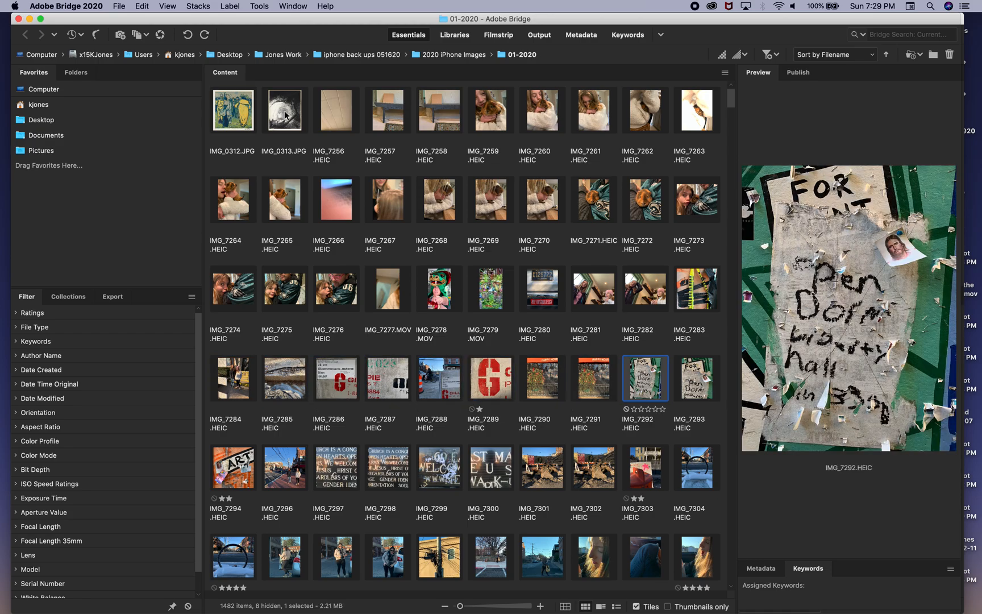
{"action": "key", "text": "Right"}
{"action": "key", "text": "Right"}
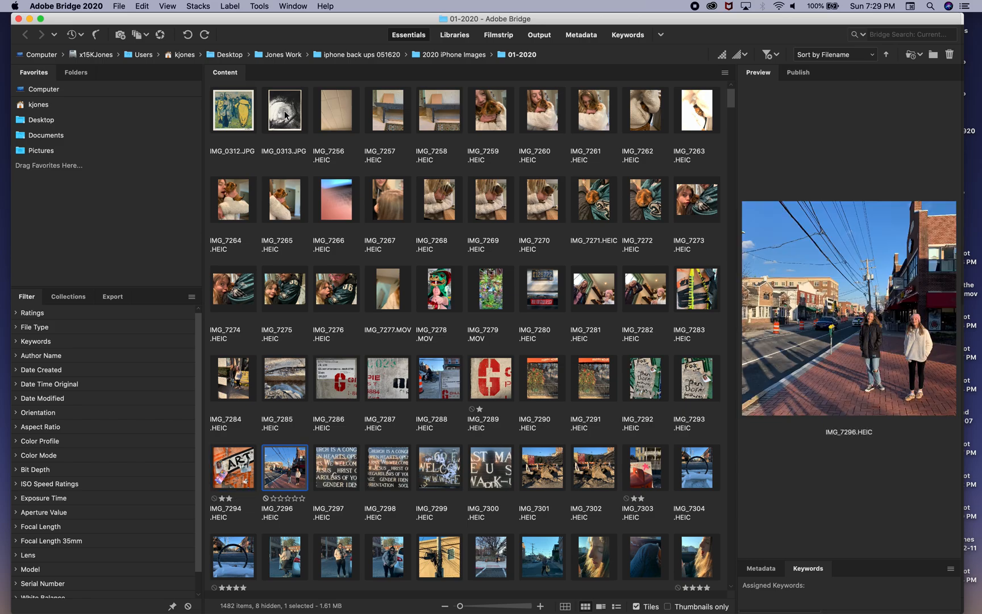
{"action": "key", "text": "Left"}
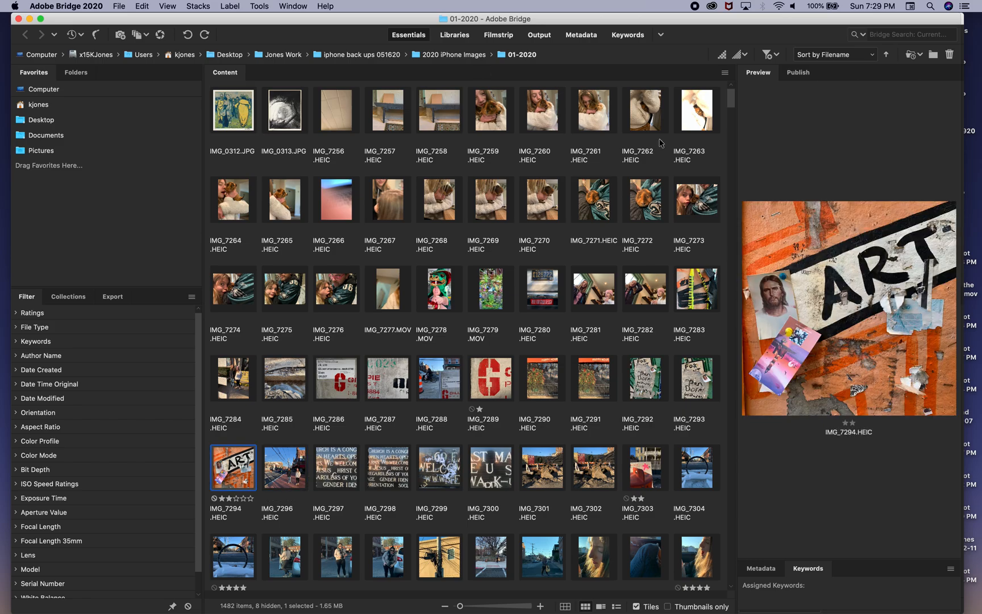
Step: Raise the rating of IMG_7294.HEIC to five stars and select IMG_7296.HEIC
{"action": "left_click", "coordinate": [237, 498]}
{"action": "left_click", "coordinate": [244, 498]}
{"action": "left_click", "coordinate": [251, 499]}
{"action": "left_click", "coordinate": [290, 476]}
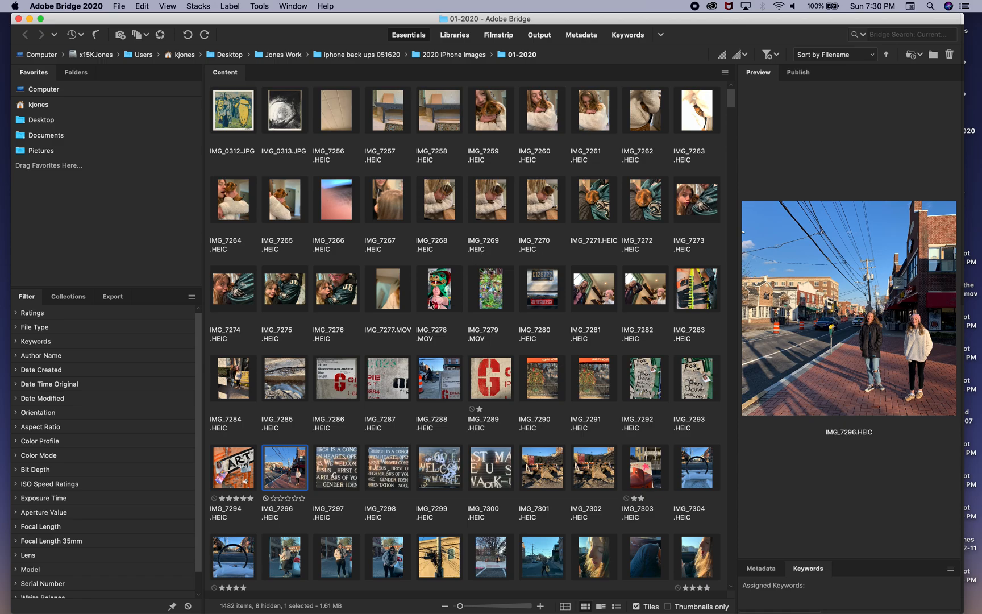
Step: Try star ratings on the video IMG_7278.MOV and clear them again
{"action": "left_click", "coordinate": [445, 300]}
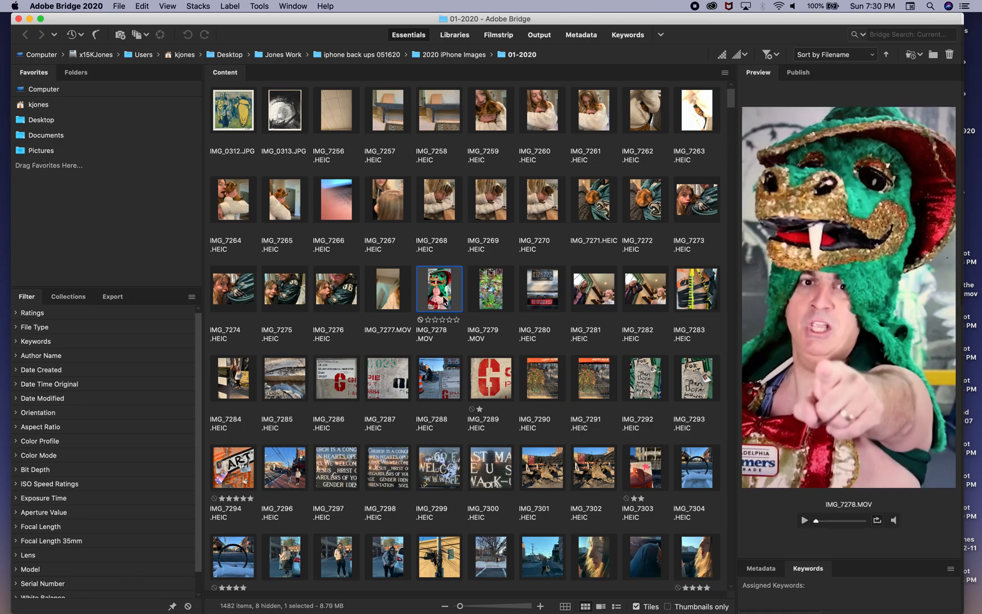
{"action": "left_click", "coordinate": [448, 320]}
{"action": "left_click", "coordinate": [420, 320]}
{"action": "left_click", "coordinate": [427, 320]}
{"action": "left_click", "coordinate": [420, 320]}
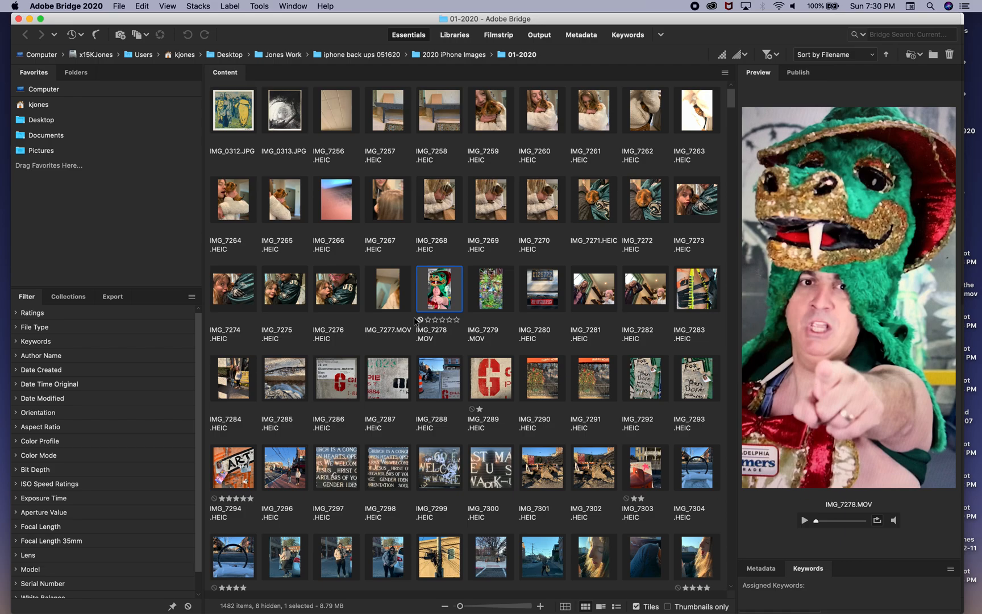
Step: Look through the rating and color label commands available for the selected video, without applying any
{"action": "left_click", "coordinate": [201, 7]}
{"action": "mouse_move", "coordinate": [229, 6]}
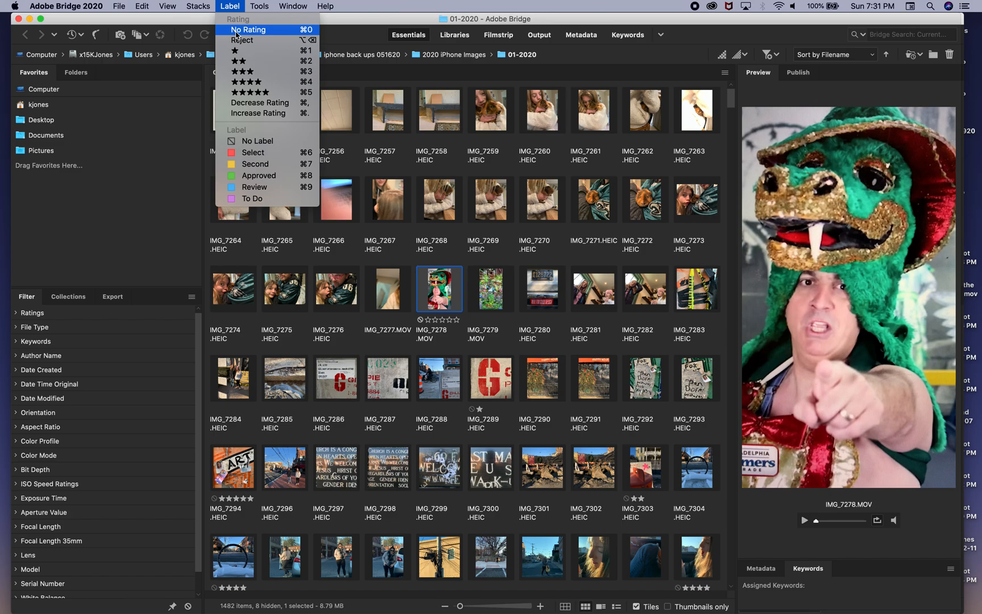
{"action": "left_click", "coordinate": [232, 5]}
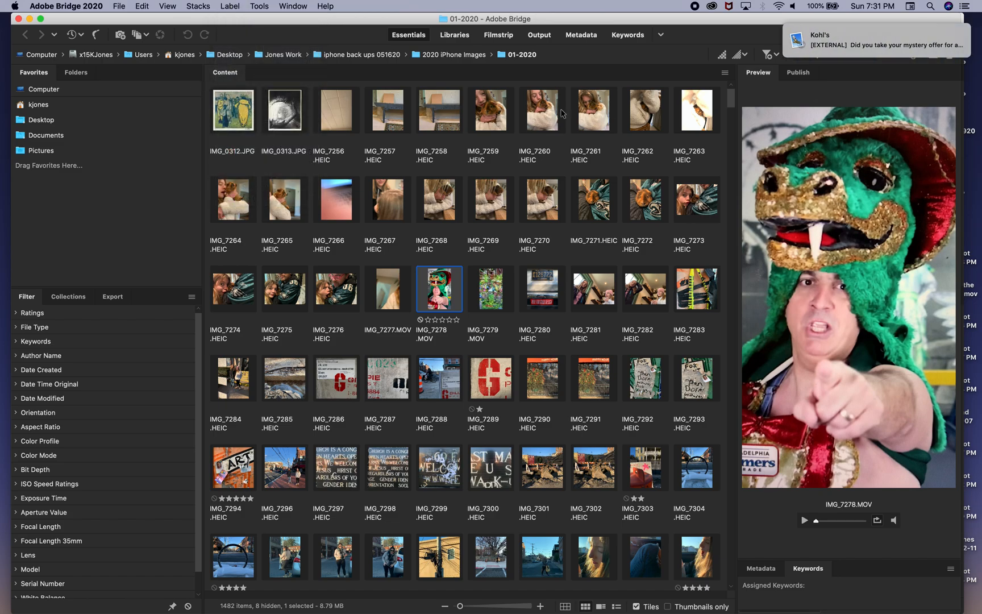
Step: Expand the Ratings filter group and filter the folder to show only five-star images
{"action": "scroll", "coordinate": [595, 308], "scroll_direction": "down", "scroll_amount": 10}
{"action": "scroll", "coordinate": [569, 307], "scroll_direction": "up", "scroll_amount": 2}
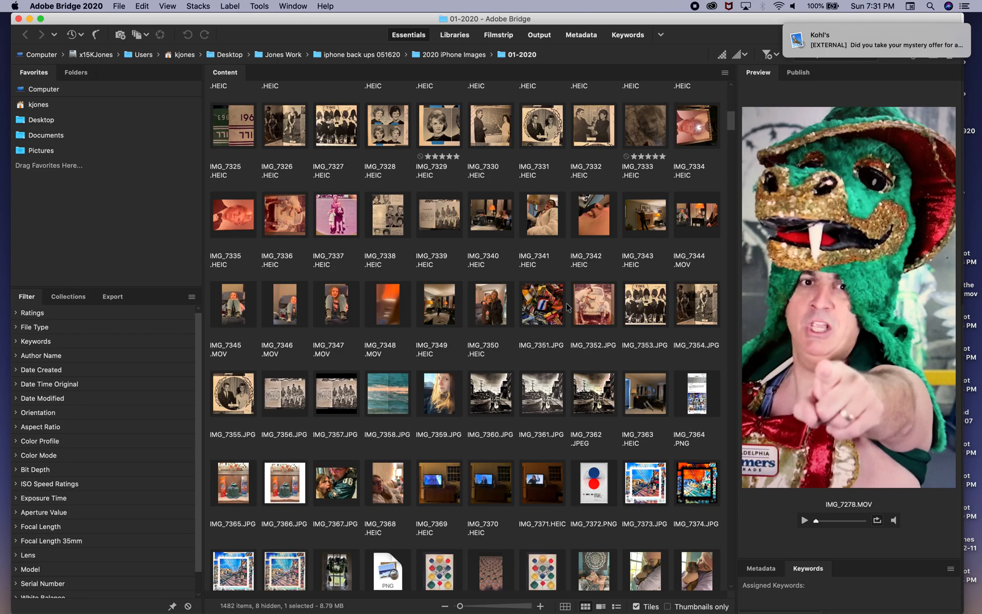
{"action": "left_click", "coordinate": [16, 314]}
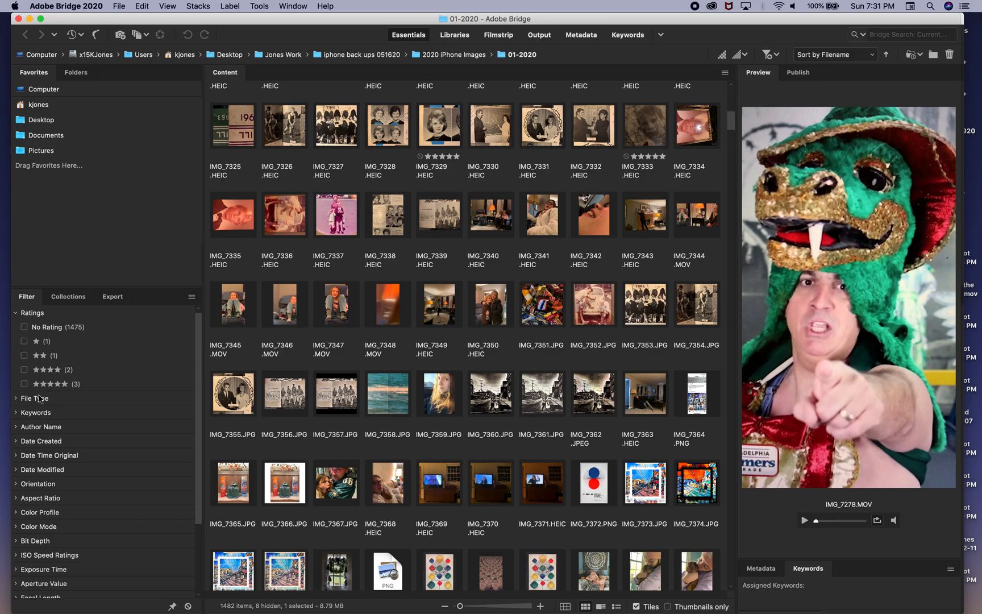
{"action": "left_click", "coordinate": [23, 384]}
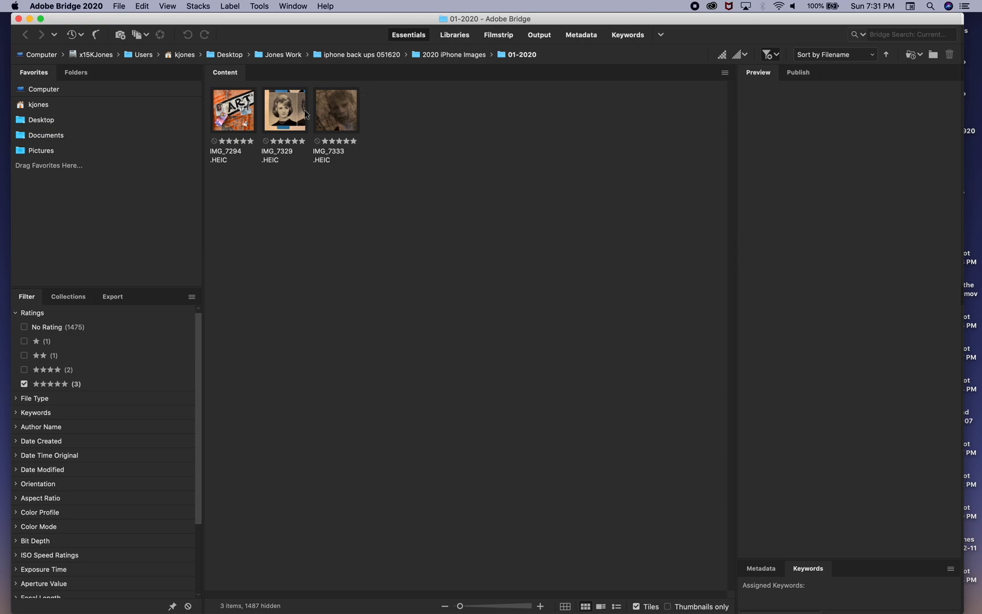
Step: Preview IMG_7294.HEIC from the filtered images and open it in Adobe Photoshop 2020
{"action": "left_click", "coordinate": [235, 118]}
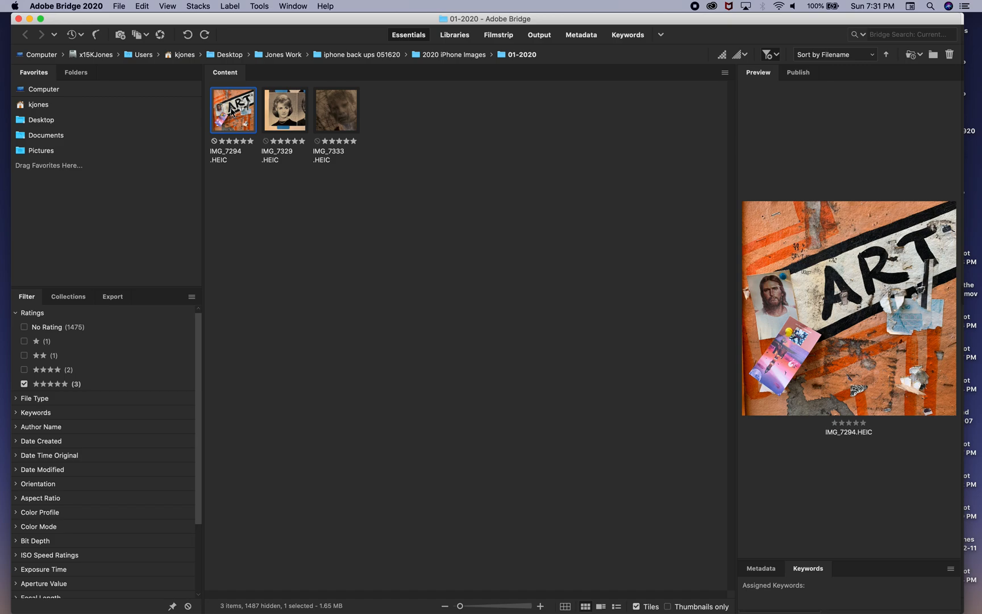
{"action": "double_click", "coordinate": [231, 113]}
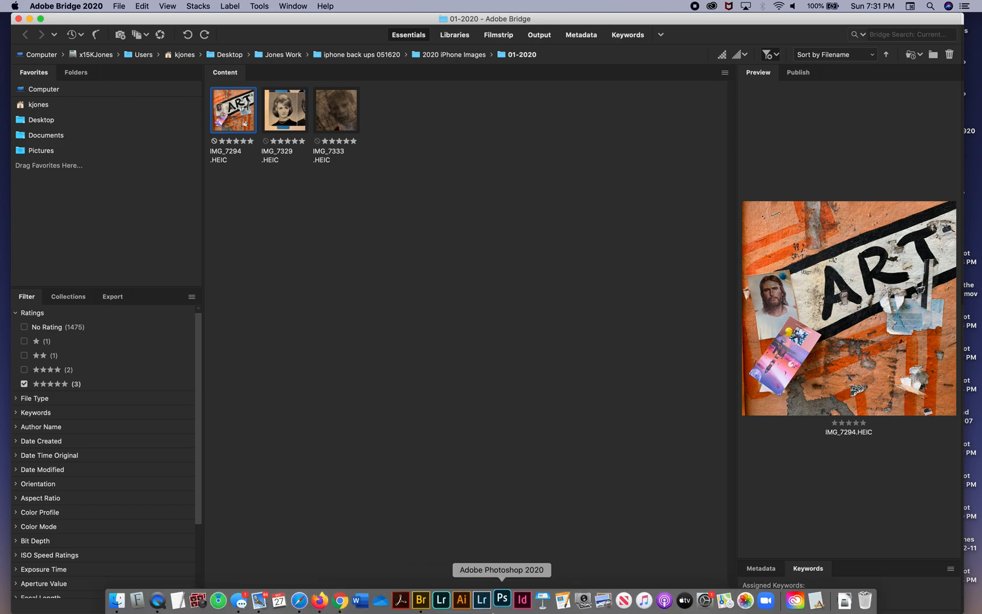